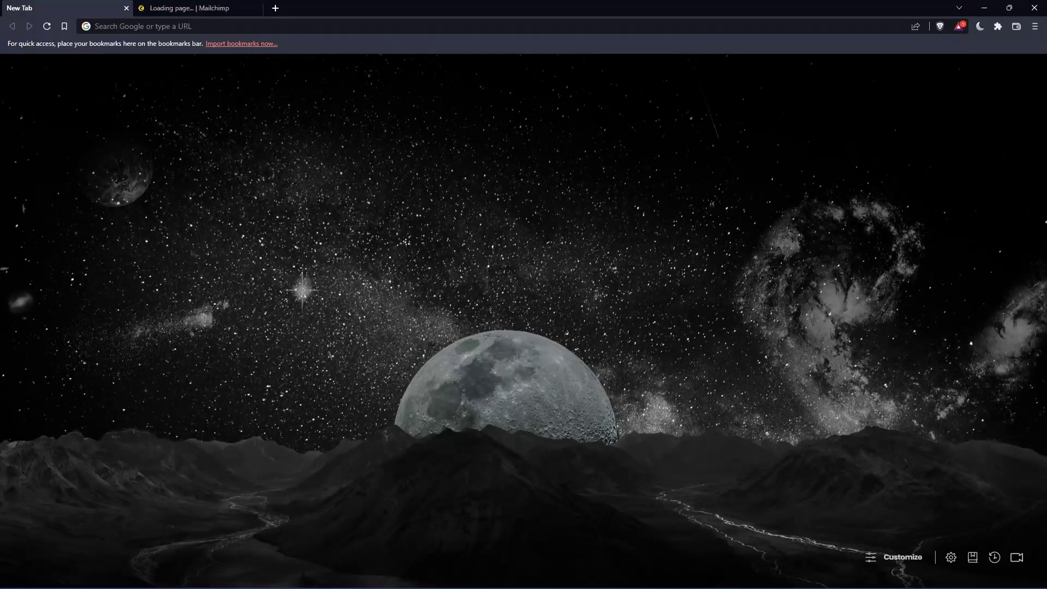
Go to mailchimp.com in Brave, switching to the already-open Mailchimp tab.
{"action": "left_click", "coordinate": [274, 213]}
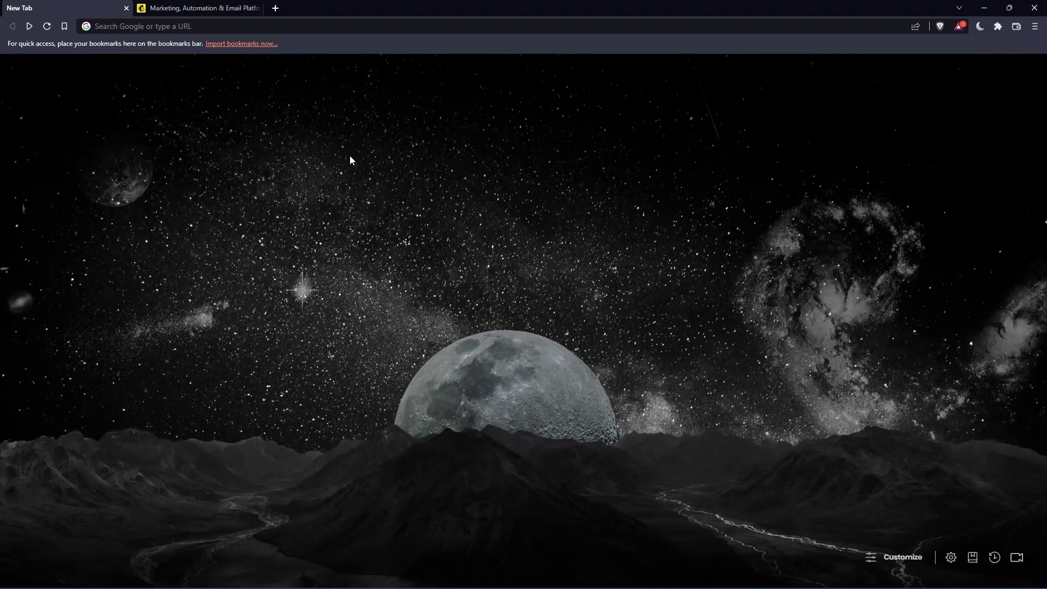
{"action": "left_click", "coordinate": [240, 26]}
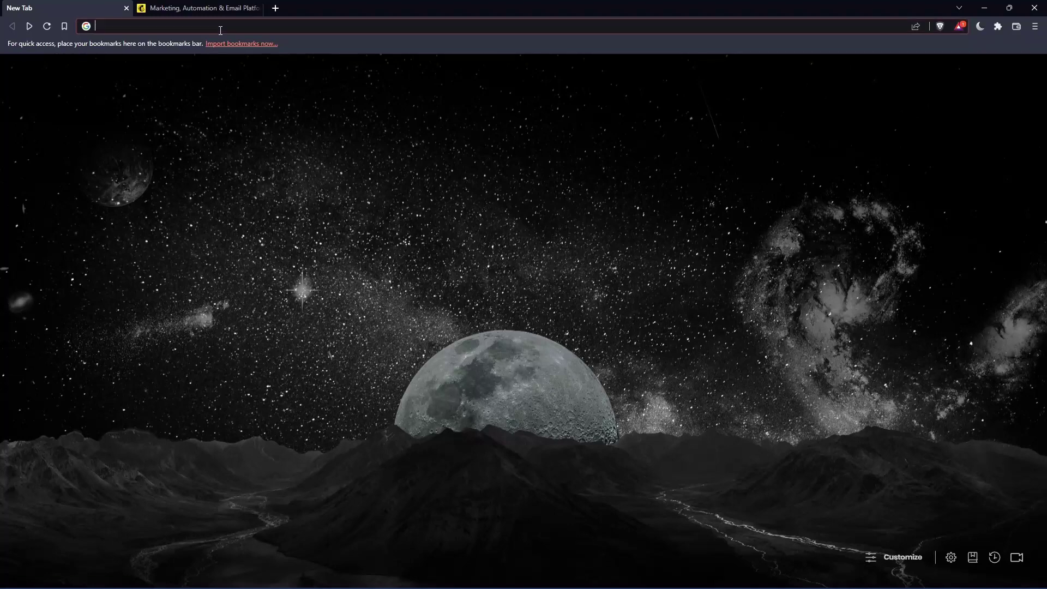
{"action": "type", "text": "mailchimp"}
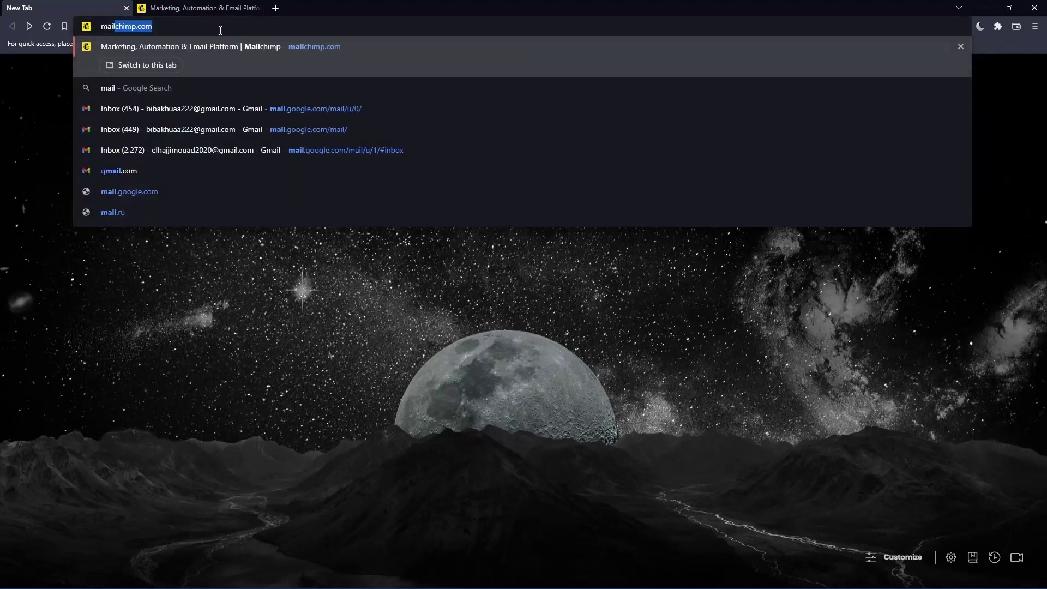
{"action": "type", "text": ".com"}
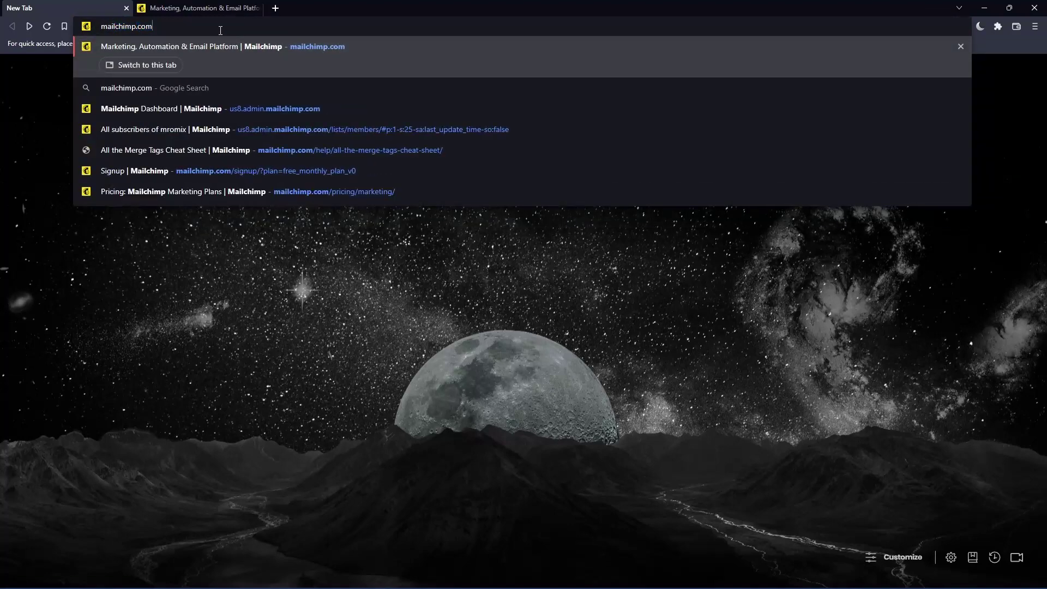
{"action": "key", "text": "Return"}
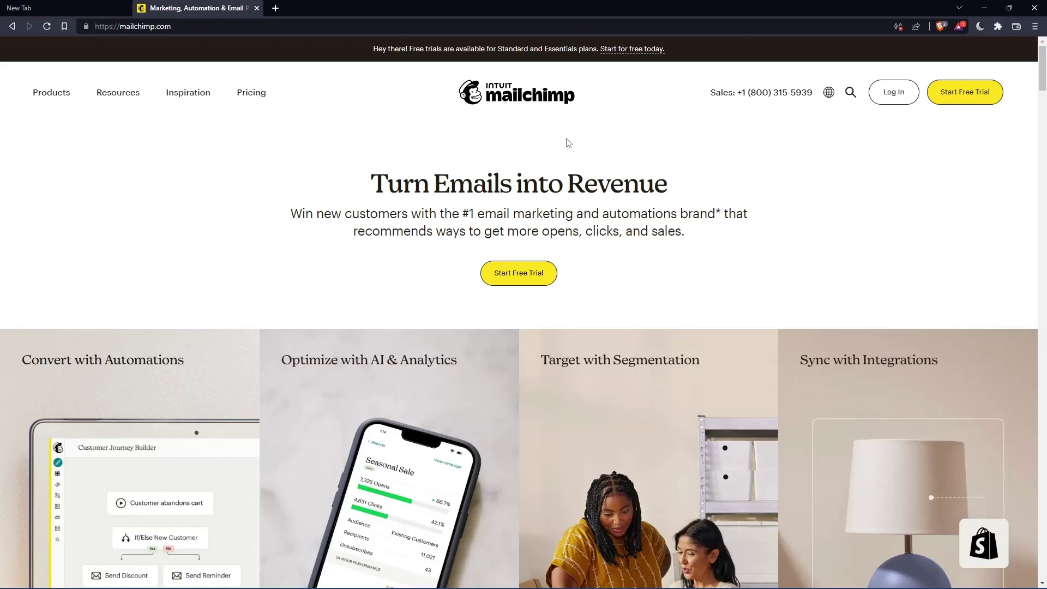
{"action": "left_click", "coordinate": [894, 91]}
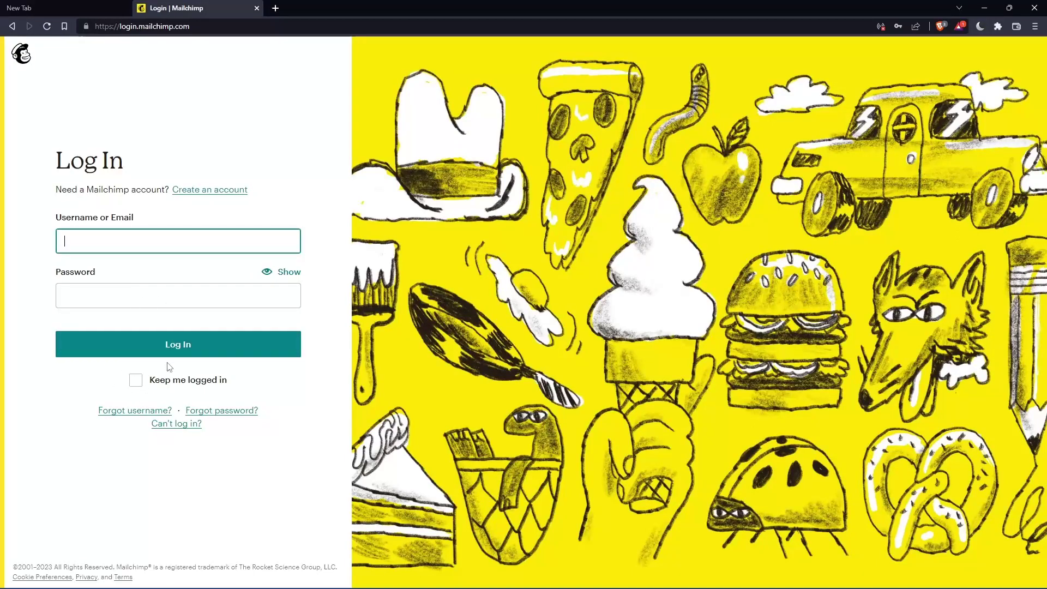
{"action": "key", "text": "alt+Left"}
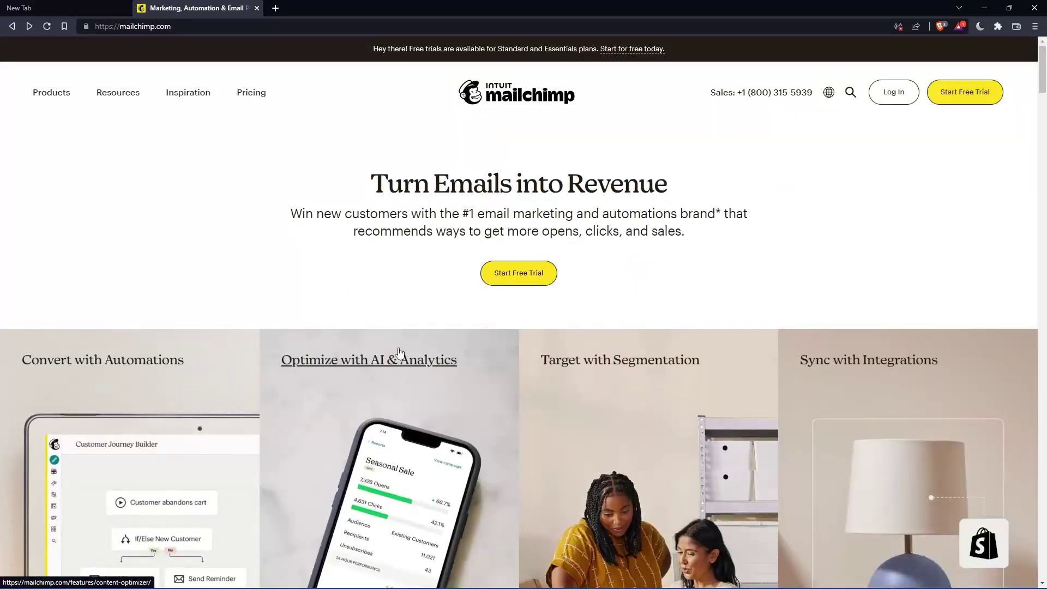
Open the marketing pricing page comparing the Premium, Standard, Essentials and Free plans.
{"action": "scroll", "coordinate": [609, 257], "scroll_direction": "down", "scroll_amount": 8}
{"action": "scroll", "coordinate": [609, 255], "scroll_direction": "down", "scroll_amount": 6}
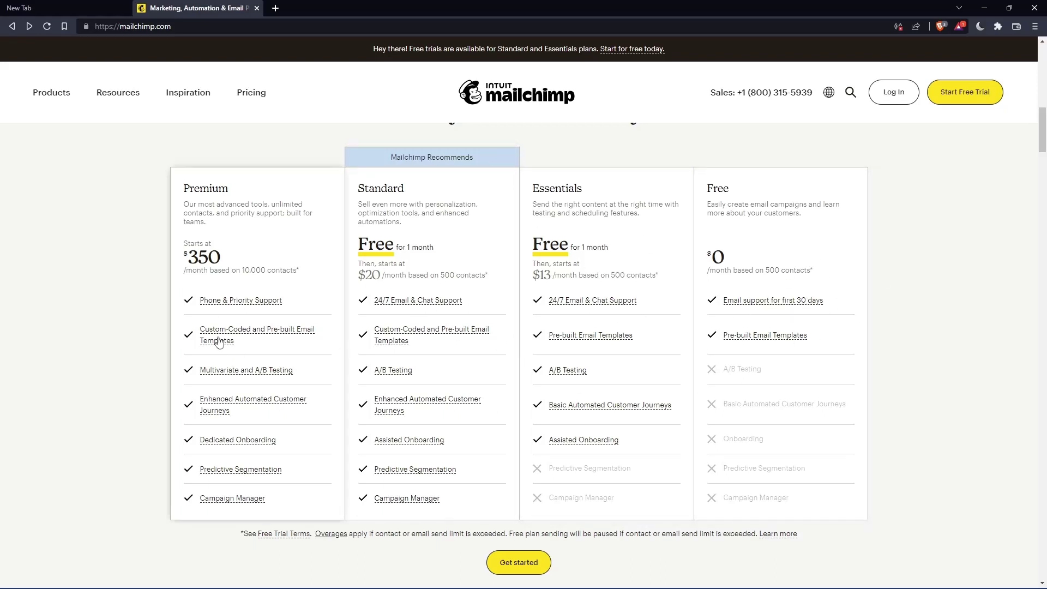
{"action": "left_click", "coordinate": [779, 216]}
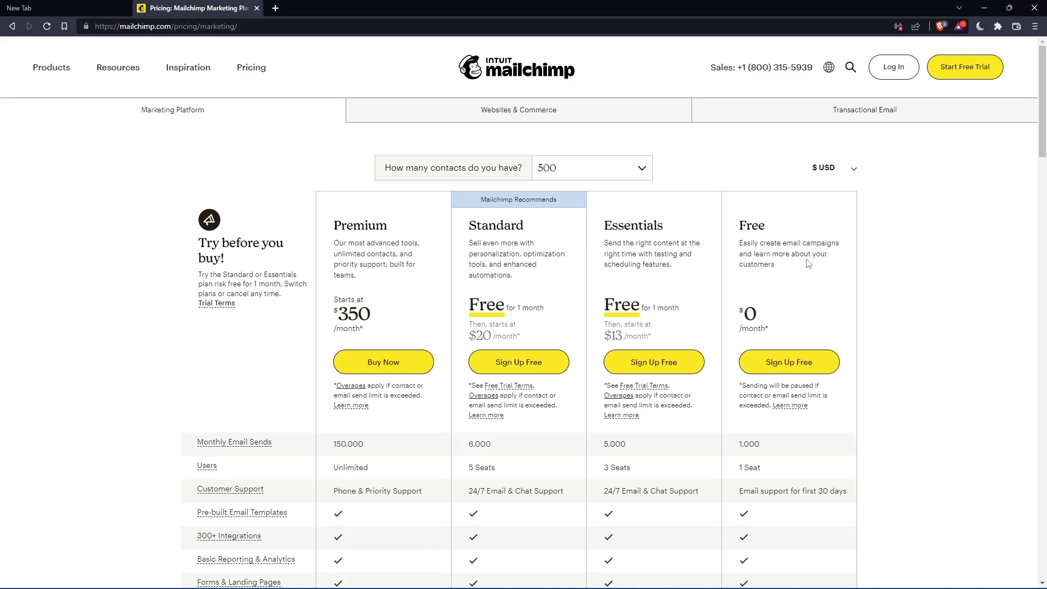
Choose Sign Up Free on the Free plan and begin filling in the sign-up email.
{"action": "left_click", "coordinate": [794, 373]}
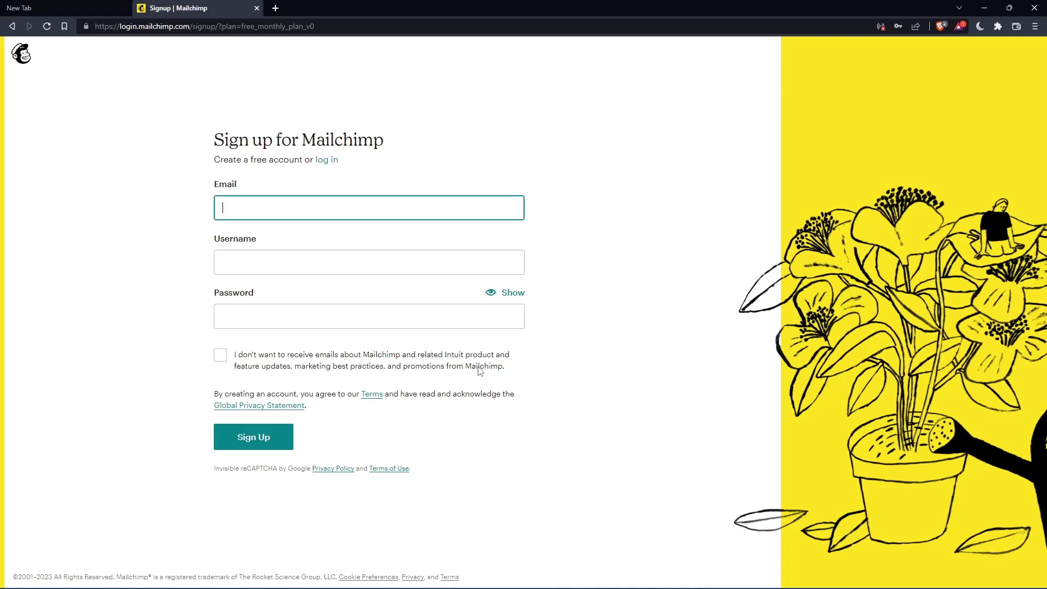
{"action": "left_click", "coordinate": [360, 212]}
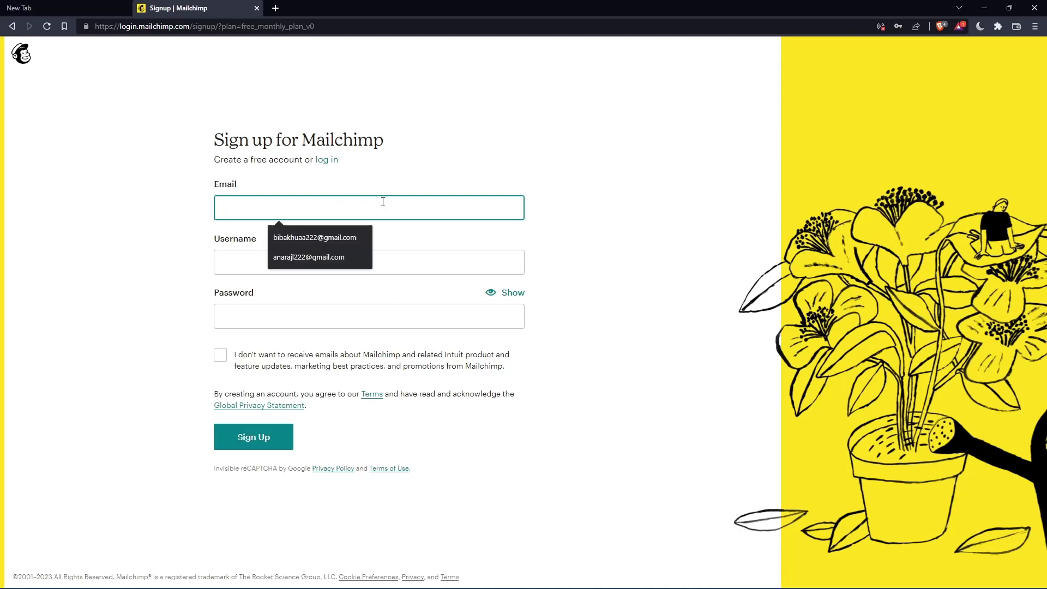
{"action": "left_click", "coordinate": [590, 179]}
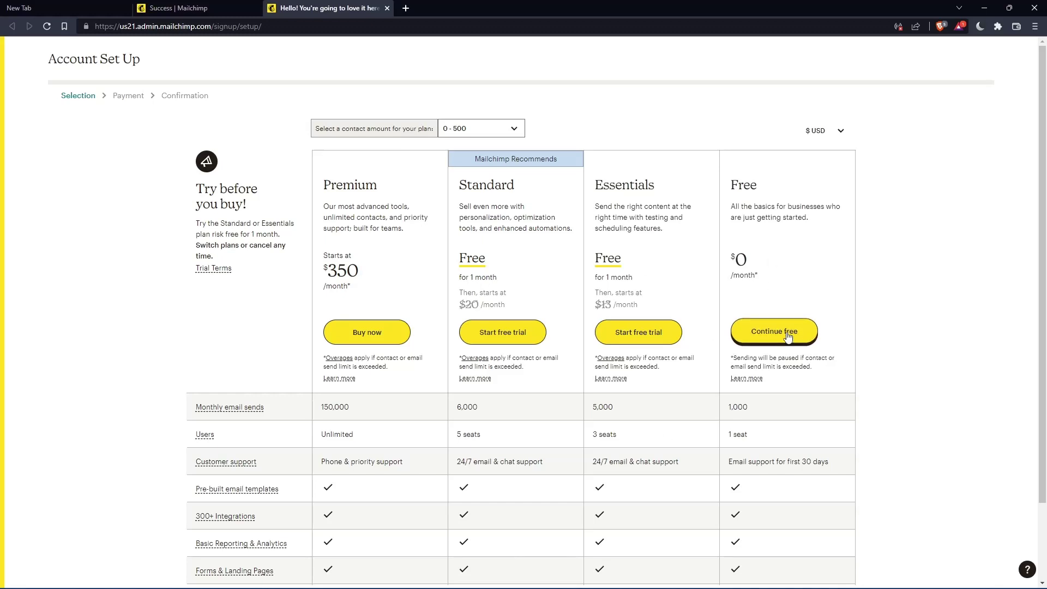
Continue on the Free plan and autofill the first and last name from saved details.
{"action": "left_click", "coordinate": [787, 336]}
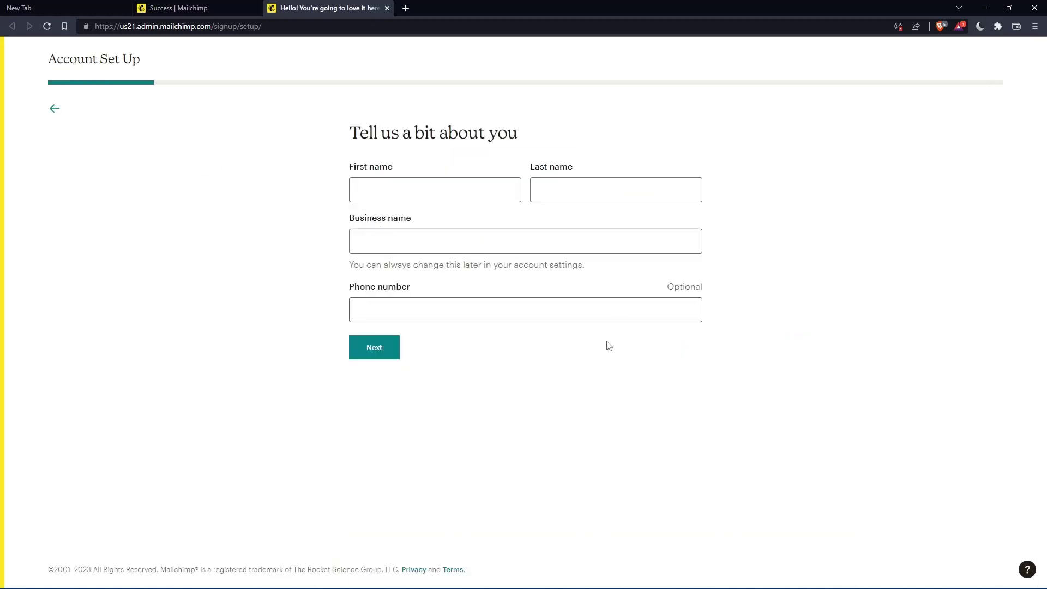
{"action": "left_click", "coordinate": [440, 184]}
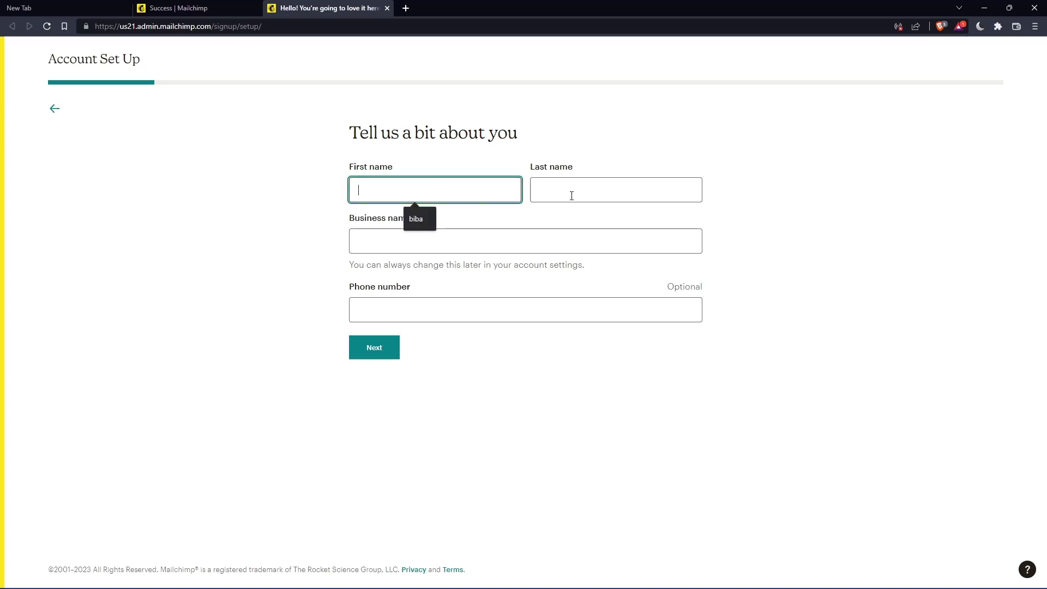
{"action": "left_click", "coordinate": [571, 194]}
{"action": "left_click", "coordinate": [439, 192]}
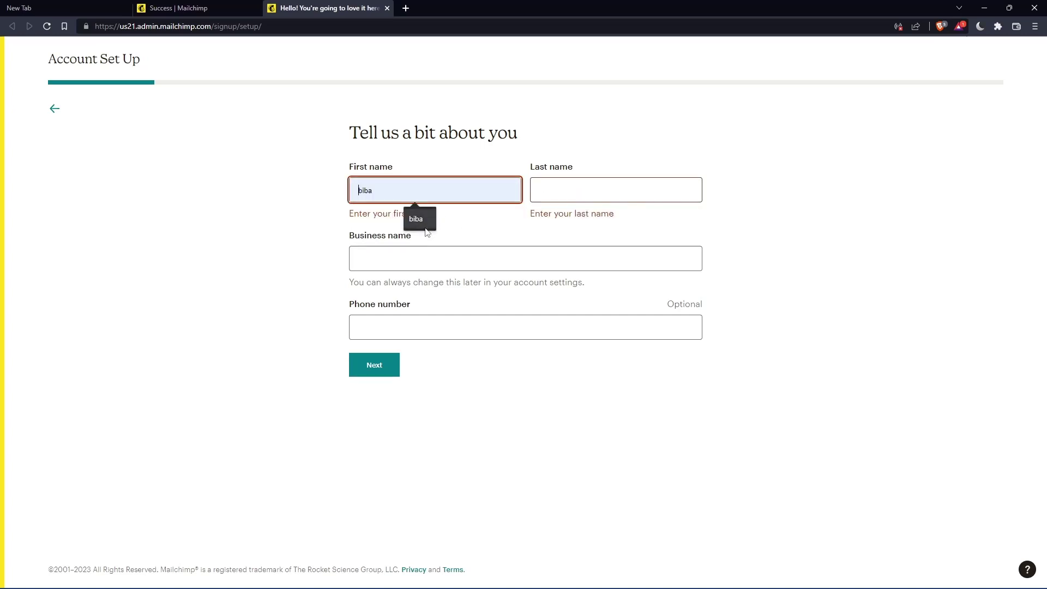
{"action": "left_click", "coordinate": [434, 221]}
{"action": "left_click", "coordinate": [605, 191]}
Fill the business name from a saved suggestion and trim its ending.
{"action": "left_click", "coordinate": [600, 218]}
{"action": "left_click", "coordinate": [458, 241]}
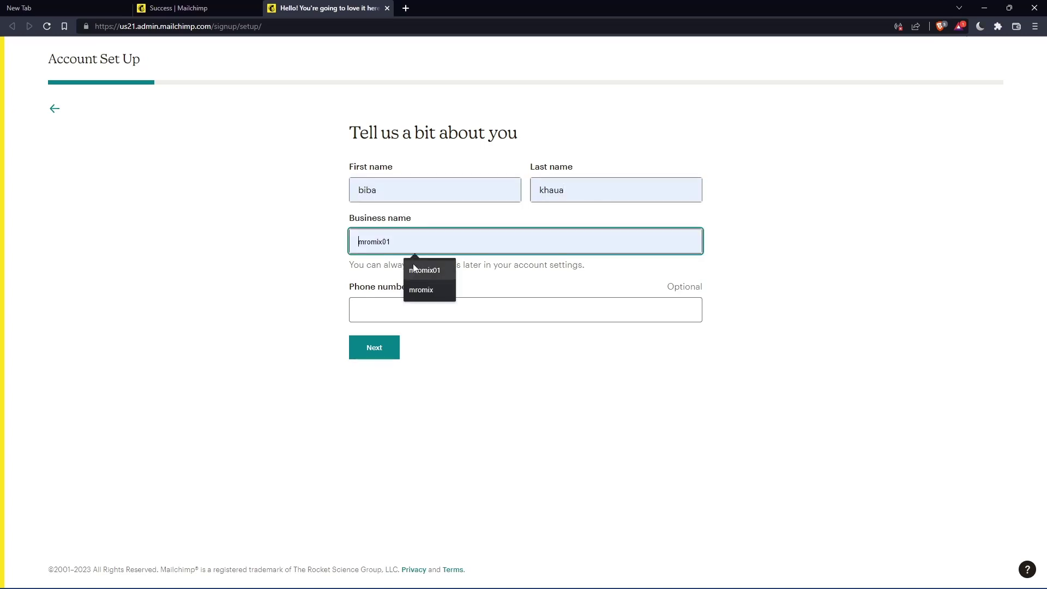
{"action": "left_click", "coordinate": [430, 271]}
{"action": "key", "text": "BackSpace"}
{"action": "key", "text": "BackSpace"}
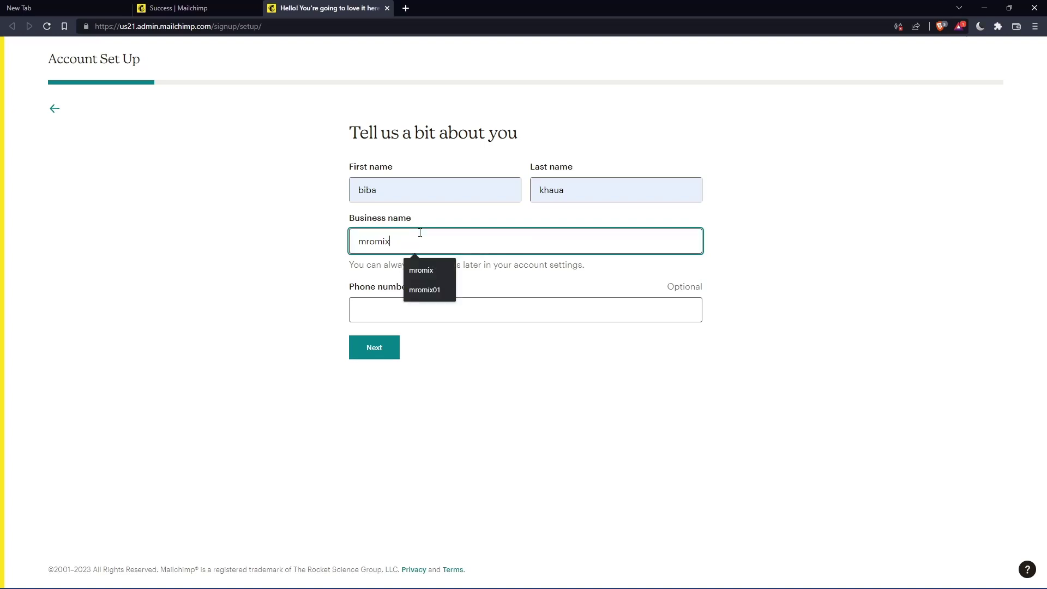
{"action": "type", "text": "-"}
{"action": "key", "text": "BackSpace"}
Submit the about-you details and autofill the business address from a saved address.
{"action": "type", "text": "0"}
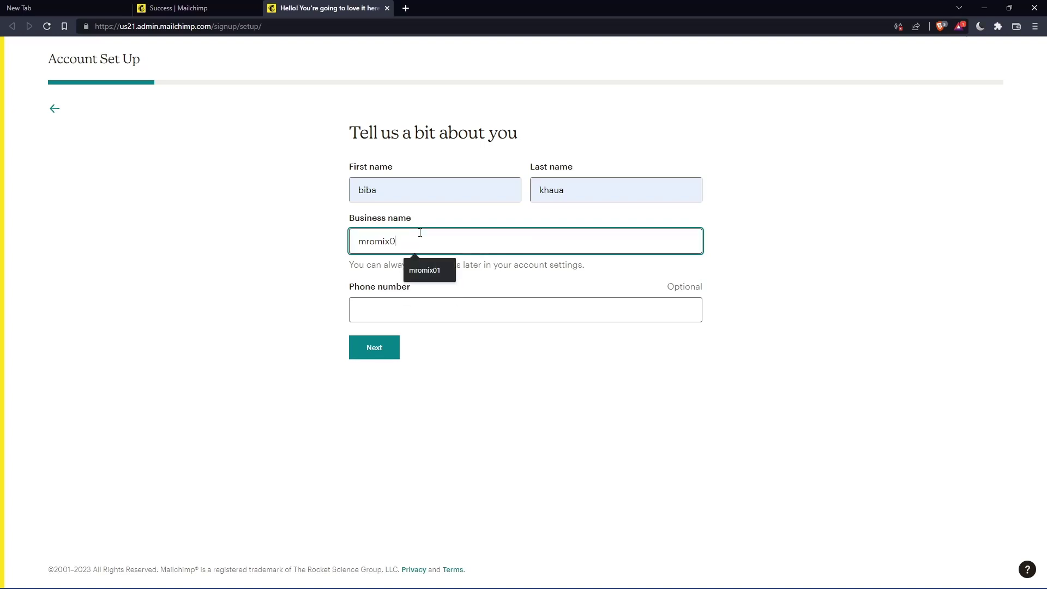
{"action": "left_click", "coordinate": [384, 347]}
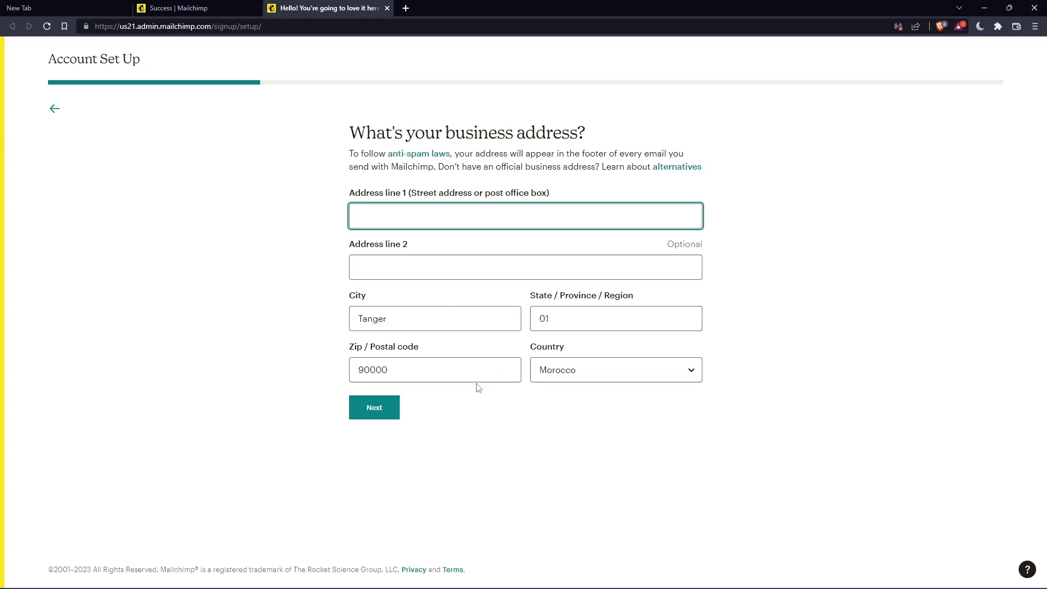
{"action": "type", "text": "--"}
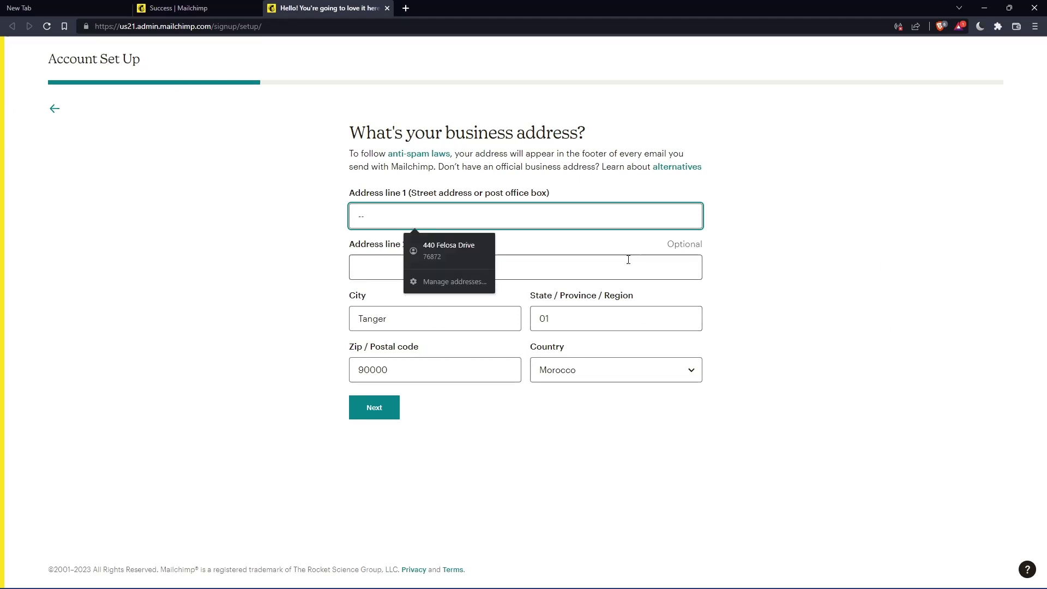
{"action": "left_click", "coordinate": [449, 248]}
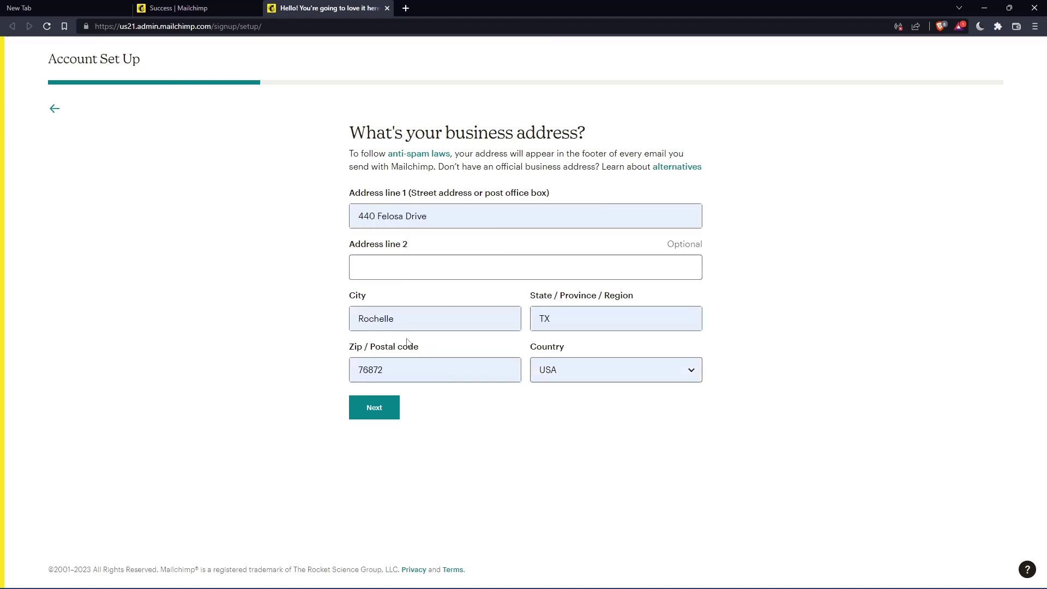
Submit the business address and set the goal to 'I'm just checking things out'.
{"action": "left_click", "coordinate": [374, 408]}
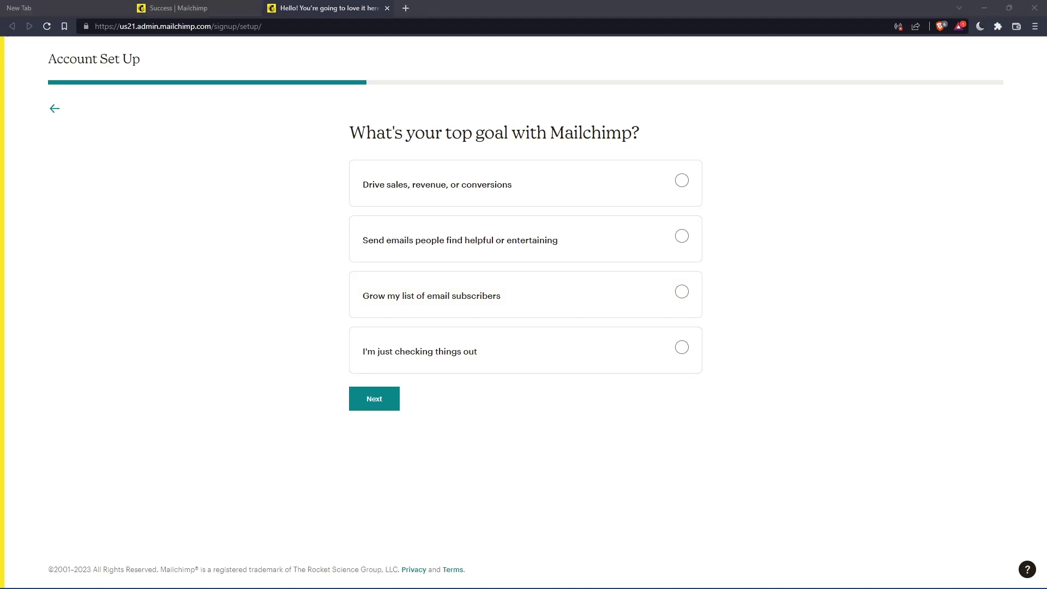
{"action": "left_click", "coordinate": [362, 406]}
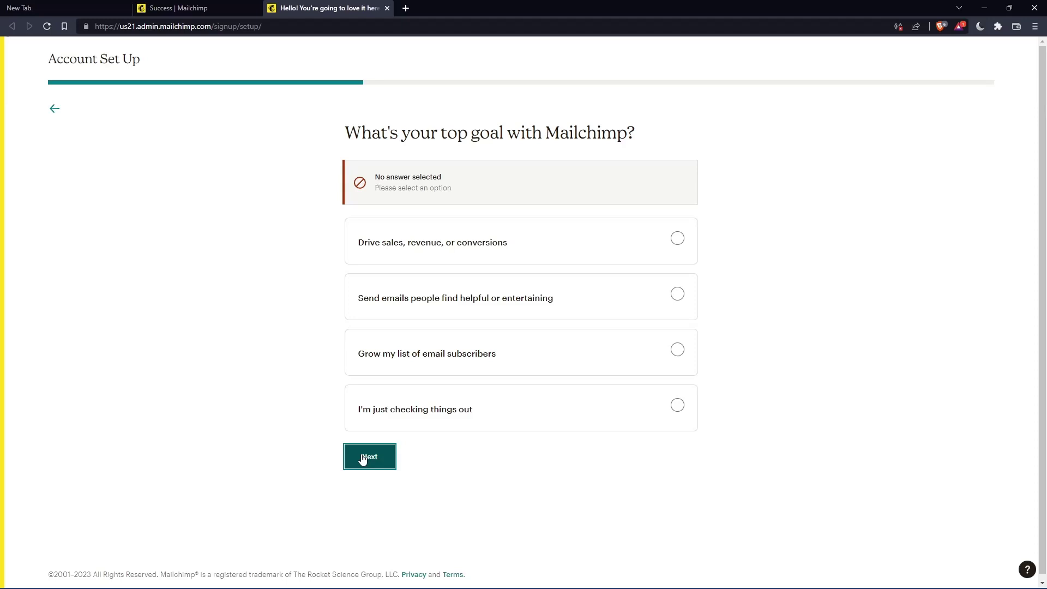
{"action": "left_click", "coordinate": [568, 427]}
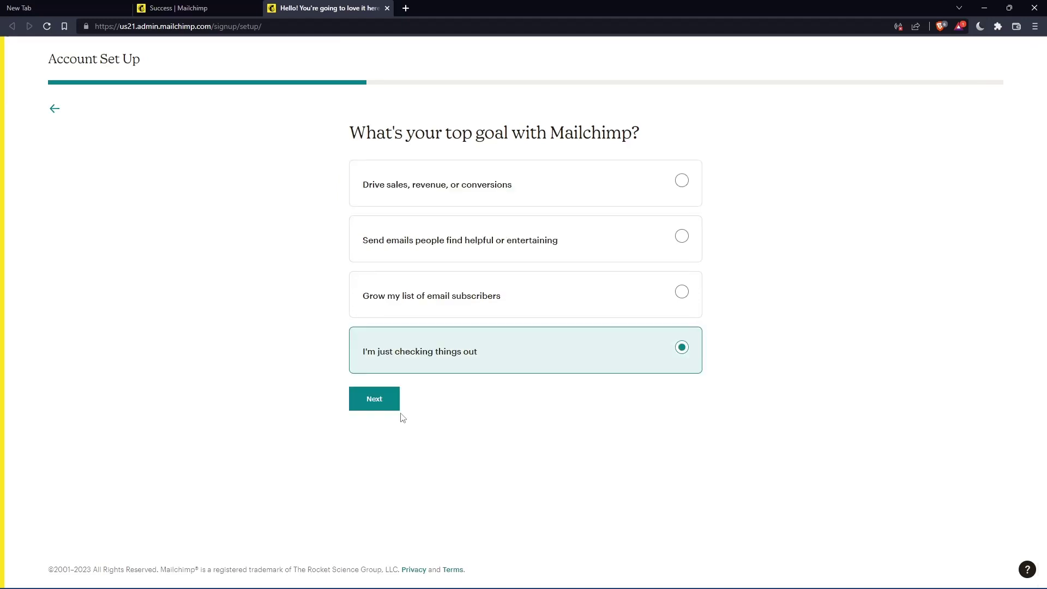
{"action": "left_click", "coordinate": [389, 406]}
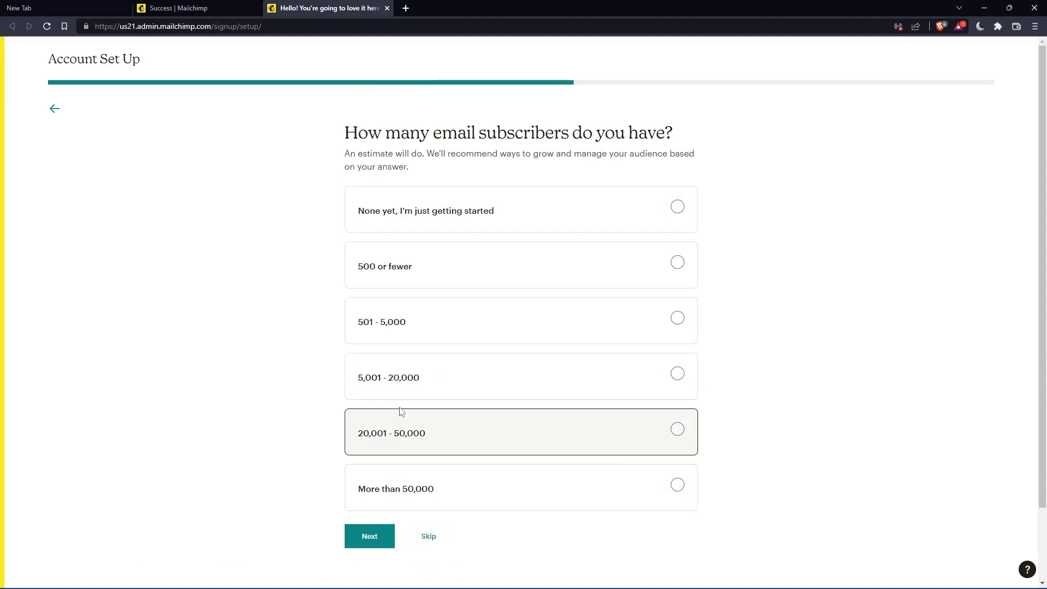
Skip the subscribers, selling and brand-import questions, then finish the account setup.
{"action": "left_click", "coordinate": [431, 538]}
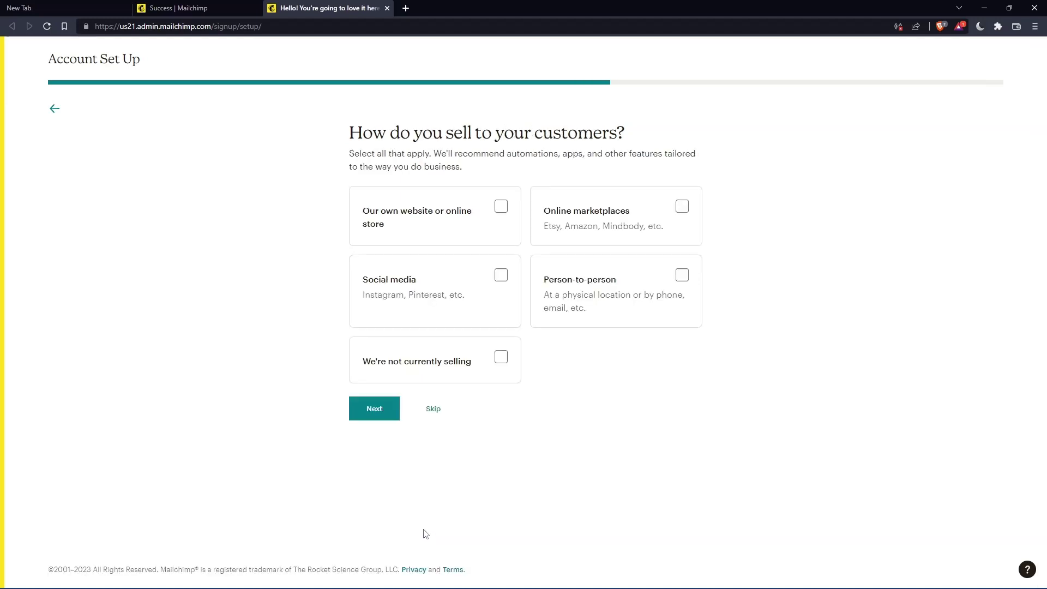
{"action": "left_click", "coordinate": [466, 416]}
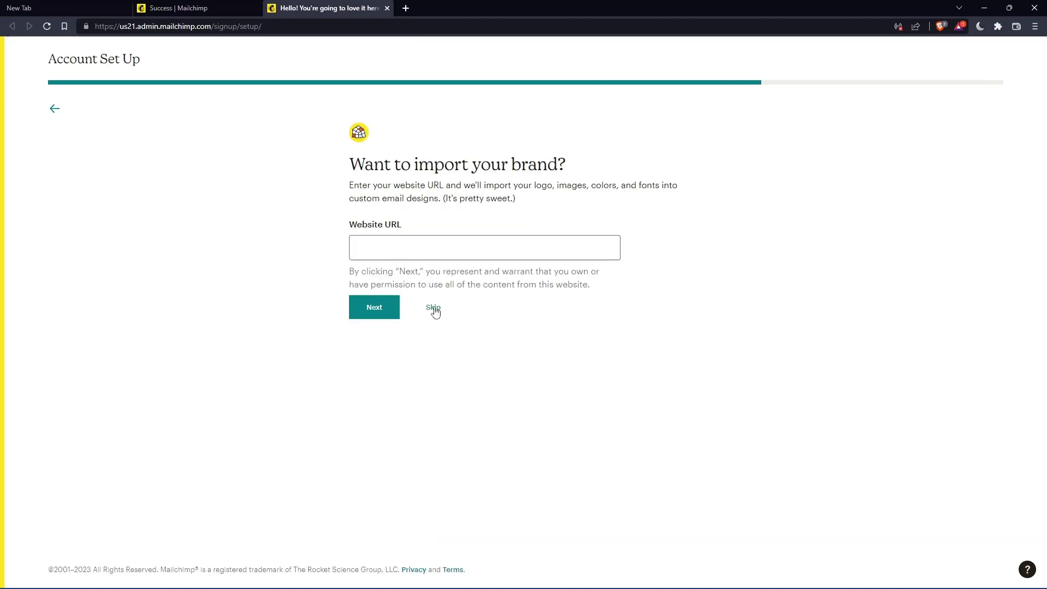
{"action": "left_click", "coordinate": [432, 306]}
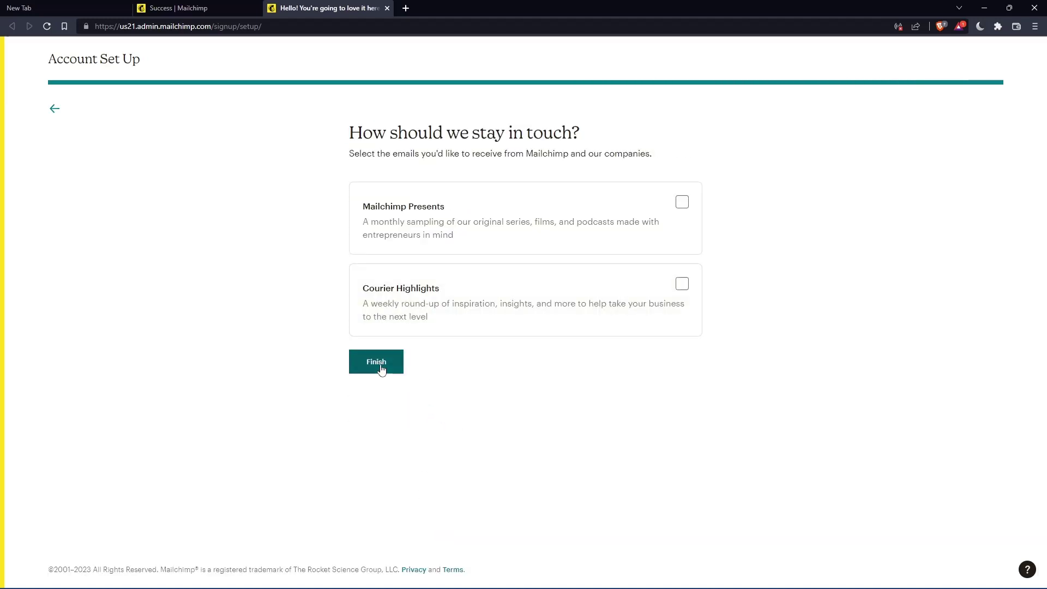
{"action": "left_click", "coordinate": [381, 364]}
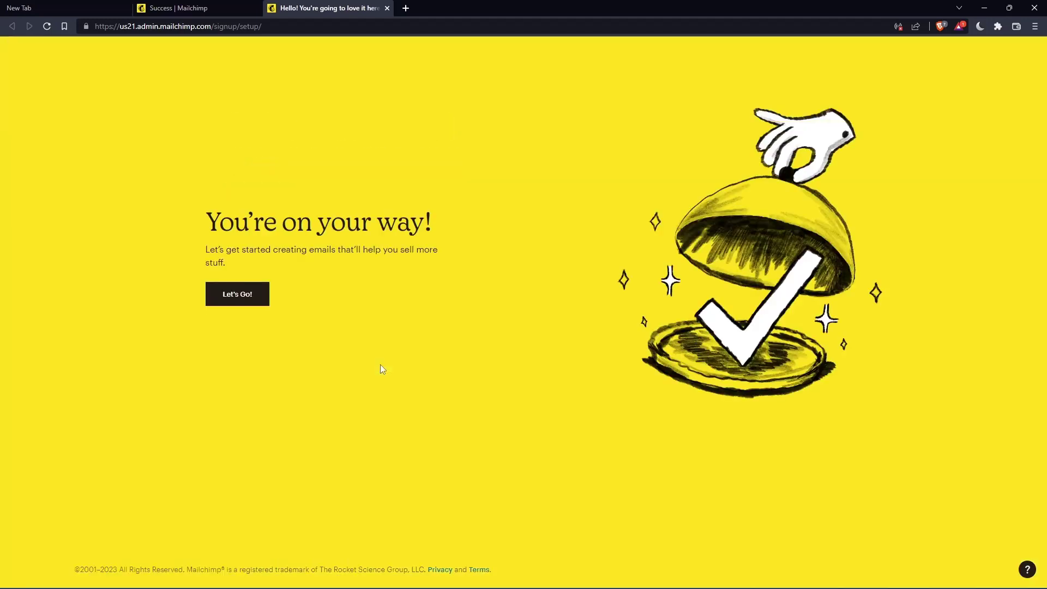
Continue to the dashboard and start designing a new Regular email.
{"action": "left_click", "coordinate": [233, 294]}
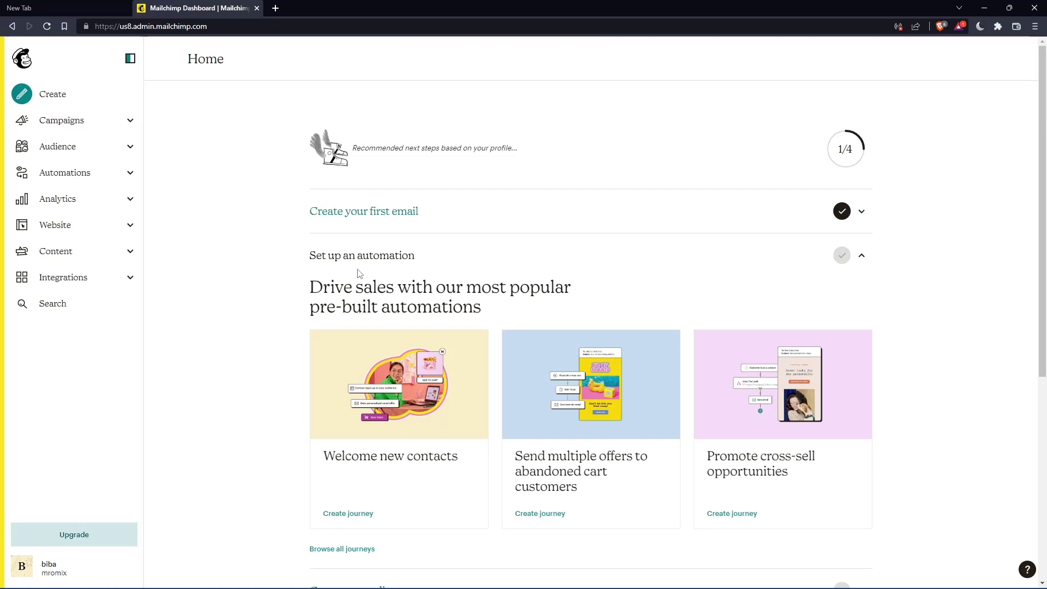
{"action": "left_click", "coordinate": [48, 95]}
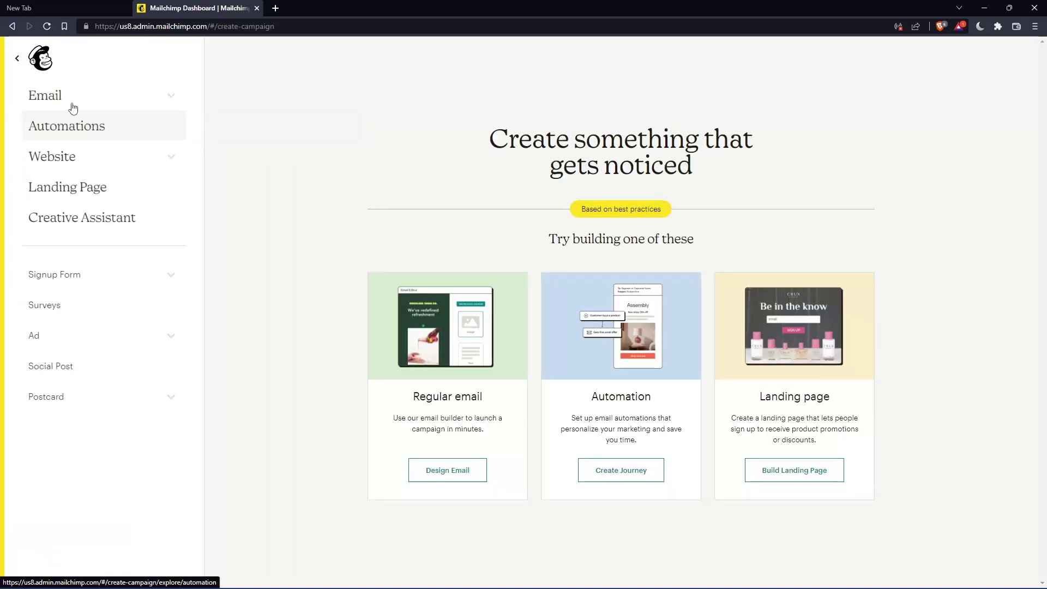
{"action": "left_click", "coordinate": [466, 480]}
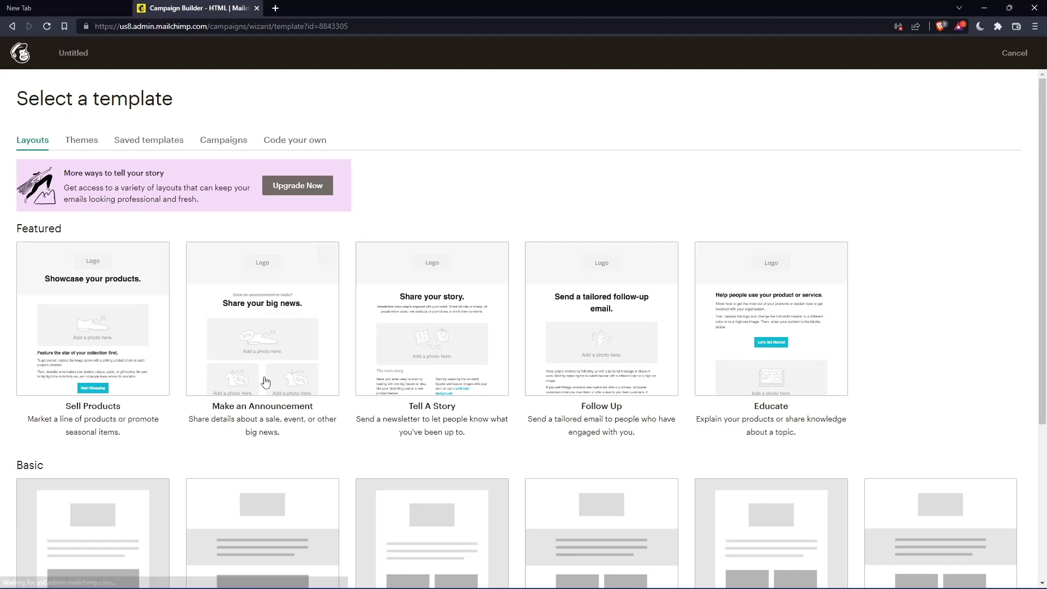
Apply the Appointment Reminder theme and add an empty Video block below the logo.
{"action": "left_click", "coordinate": [81, 140]}
{"action": "left_click", "coordinate": [106, 349]}
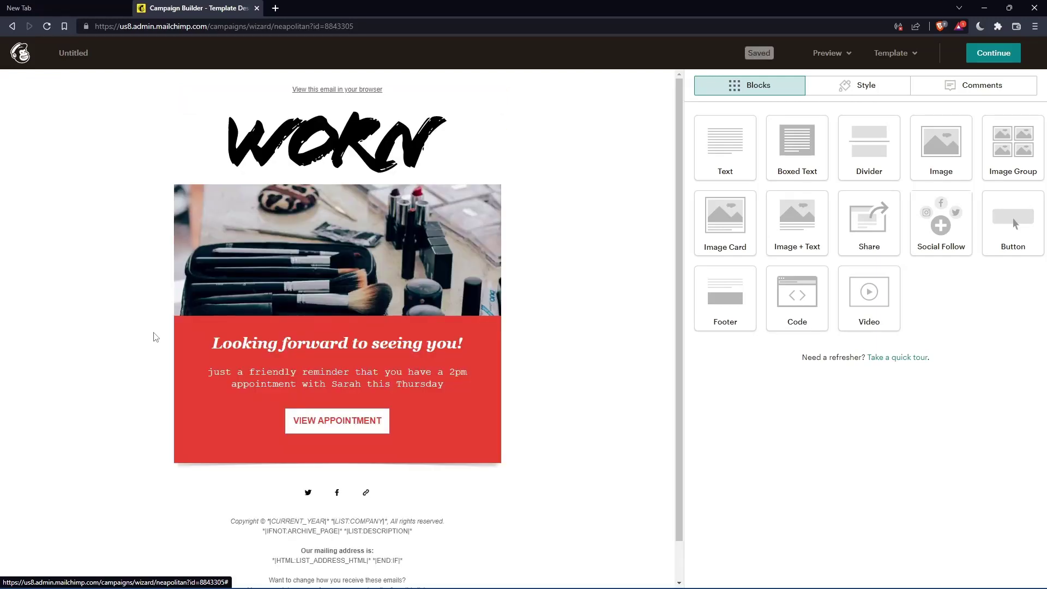
{"action": "left_click_drag", "start_coordinate": [869, 298], "coordinate": [331, 205]}
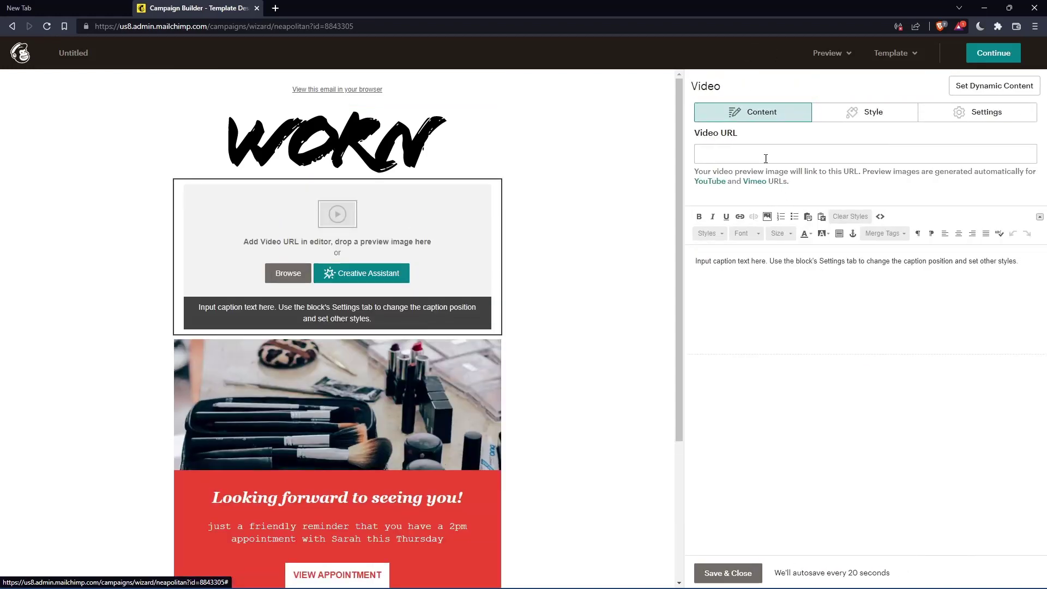
{"action": "left_click", "coordinate": [743, 154]}
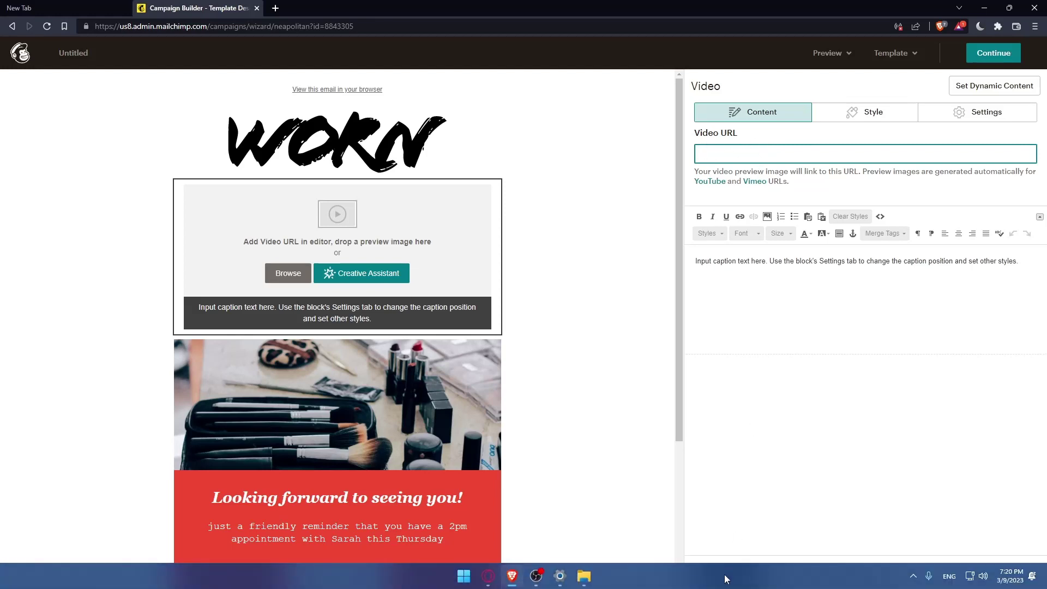
{"action": "left_click", "coordinate": [727, 579]}
{"action": "left_click", "coordinate": [728, 540]}
{"action": "left_click", "coordinate": [725, 570]}
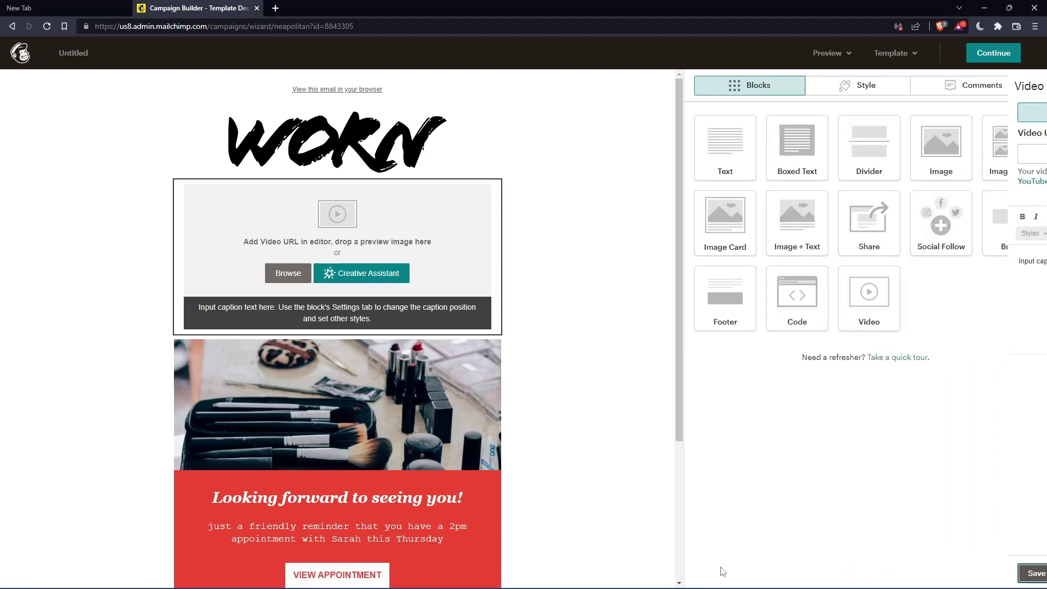
Add a Text block above the video and set its new link type to File.
{"action": "left_click_drag", "start_coordinate": [725, 163], "coordinate": [299, 207]}
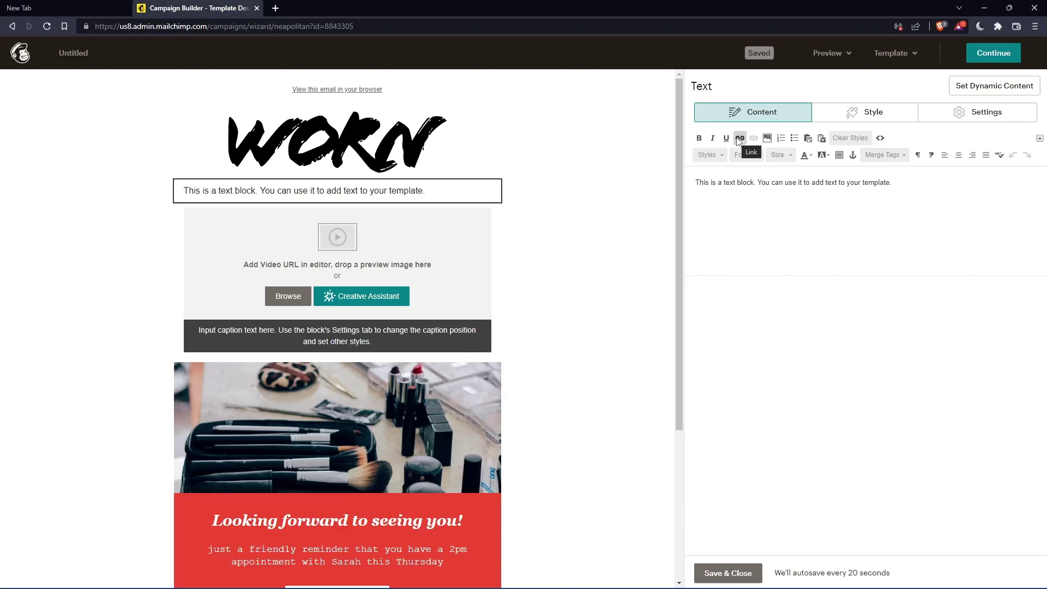
{"action": "left_click", "coordinate": [739, 139]}
{"action": "left_click", "coordinate": [474, 288]}
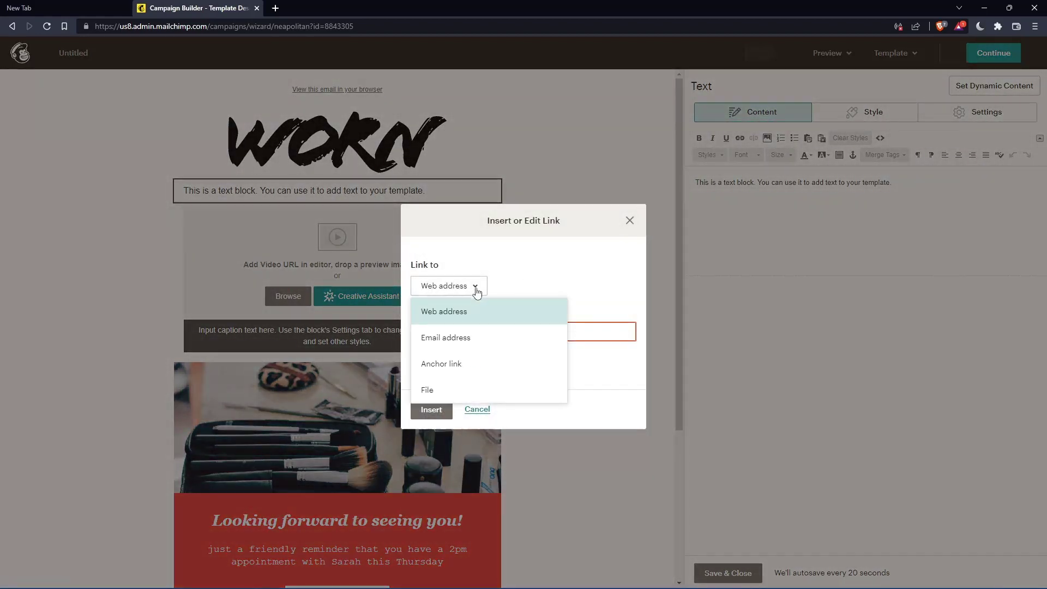
{"action": "left_click", "coordinate": [455, 389]}
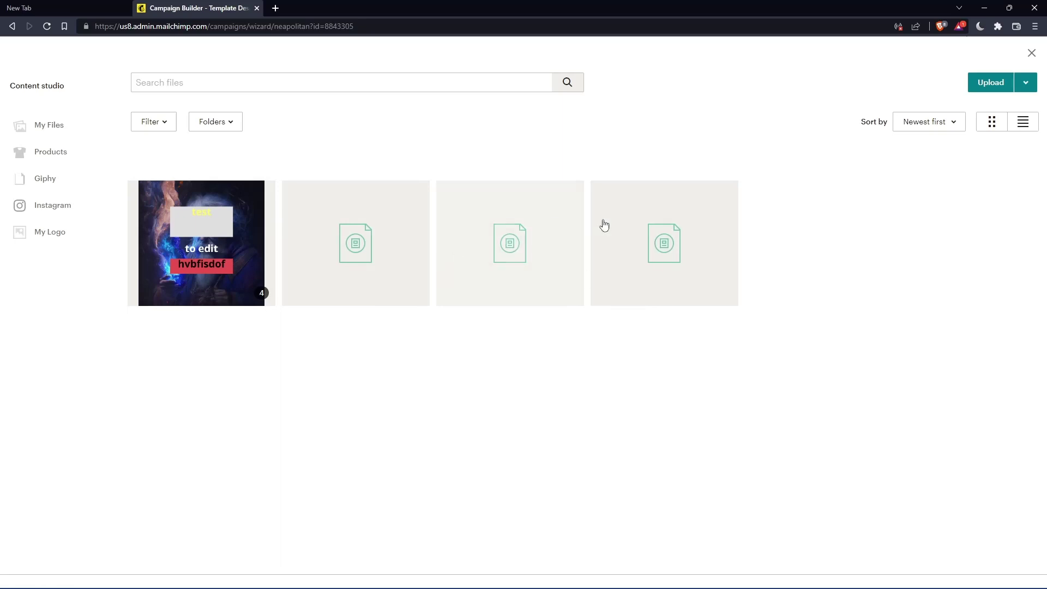
Upload the MP4 video from the Videos folder as the link's file.
{"action": "left_click", "coordinate": [990, 87]}
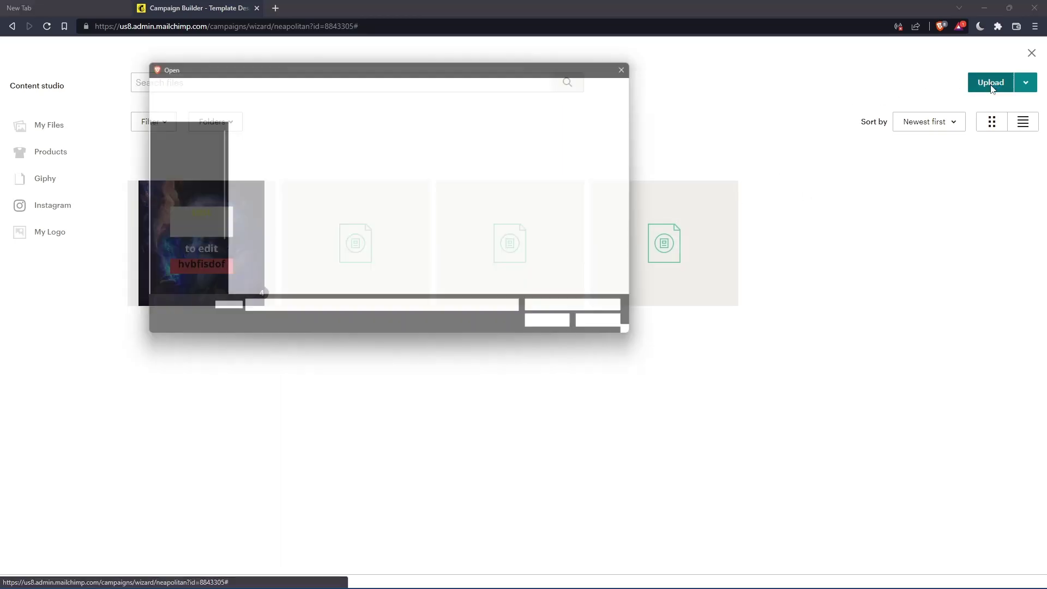
{"action": "scroll", "coordinate": [383, 237], "scroll_direction": "down", "scroll_amount": 3}
{"action": "scroll", "coordinate": [383, 237], "scroll_direction": "up", "scroll_amount": 3}
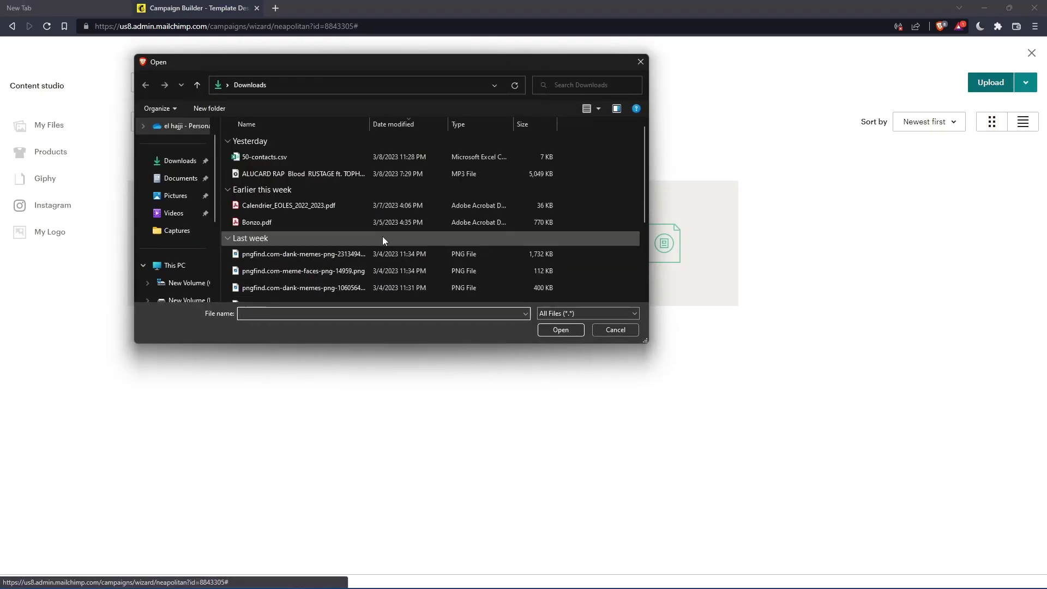
{"action": "left_click", "coordinate": [637, 64]}
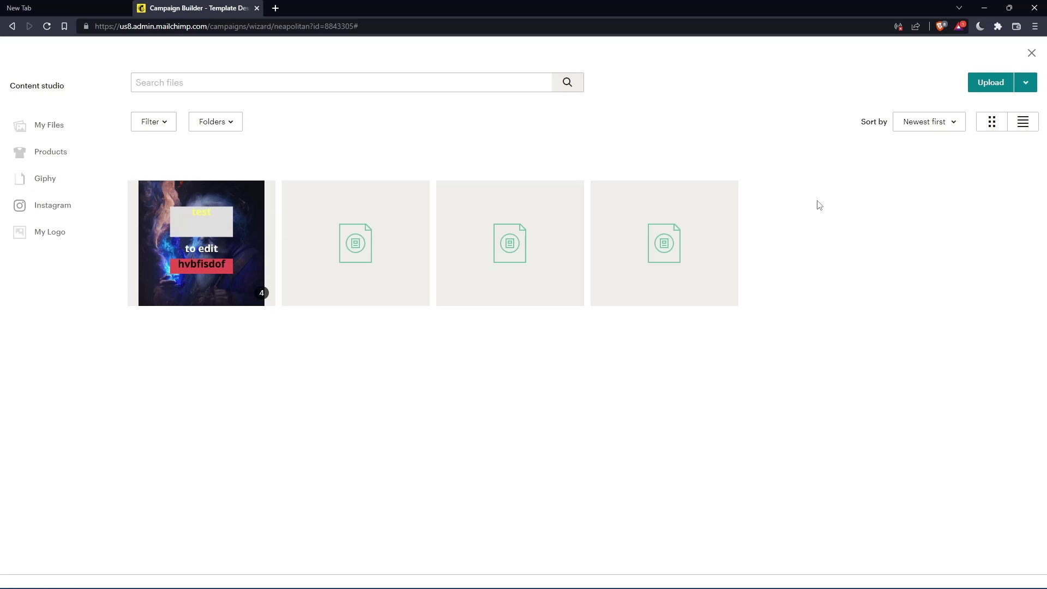
{"action": "left_click", "coordinate": [1008, 87]}
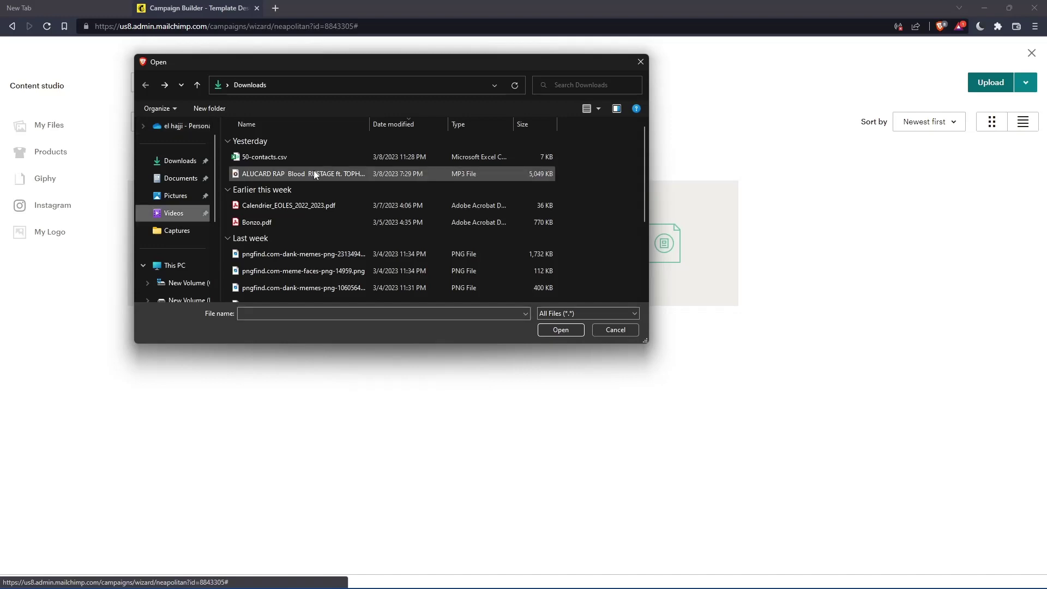
{"action": "left_click", "coordinate": [177, 219]}
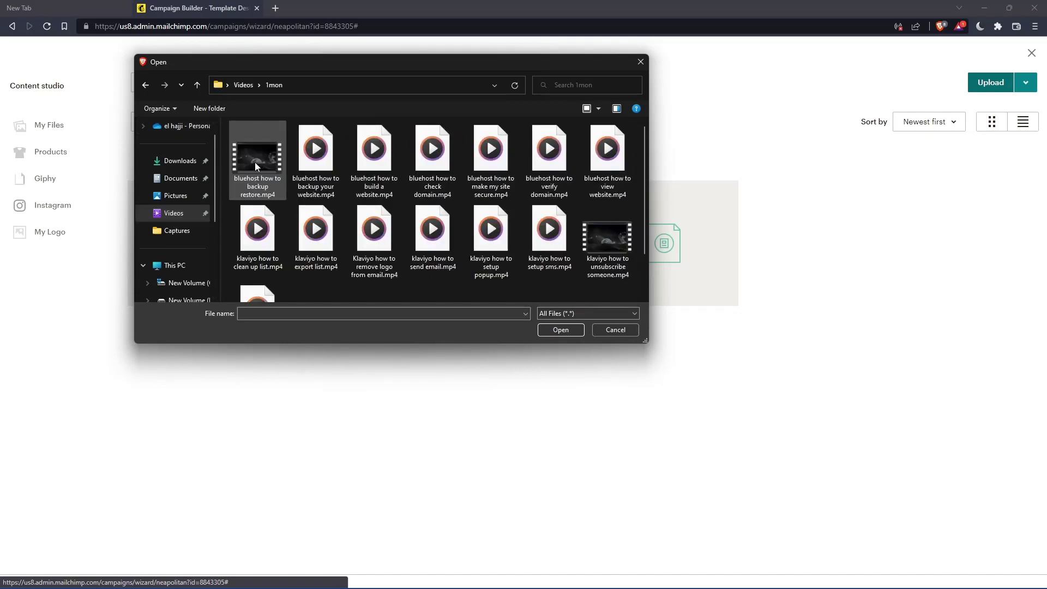
{"action": "double_click", "coordinate": [256, 167]}
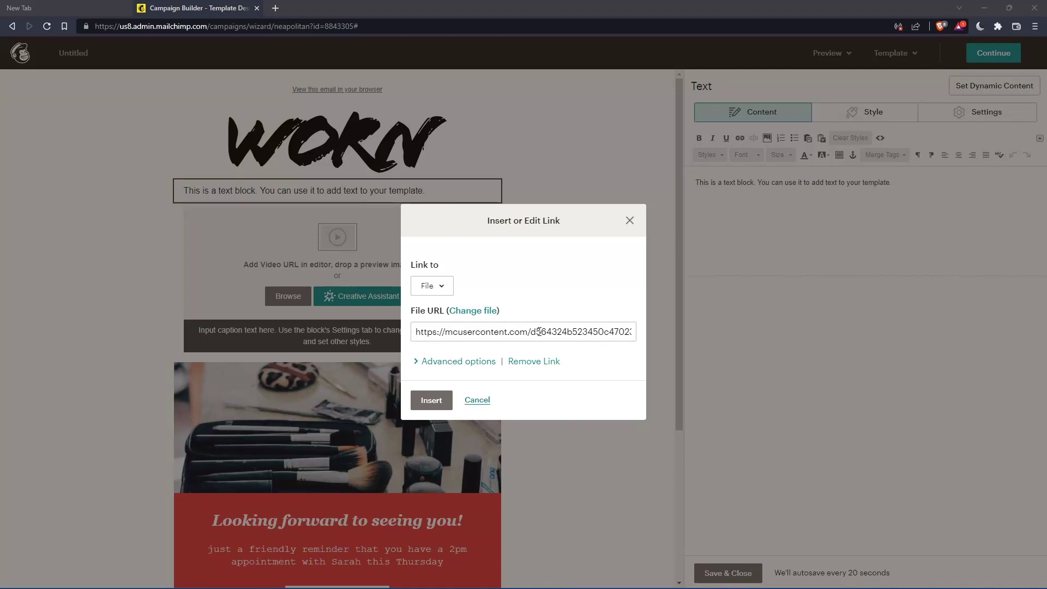
Insert the file_example_MP4_480_1_5MG.mp4 link, delete the placeholder text, and save the video block unchanged.
{"action": "left_click", "coordinate": [431, 400]}
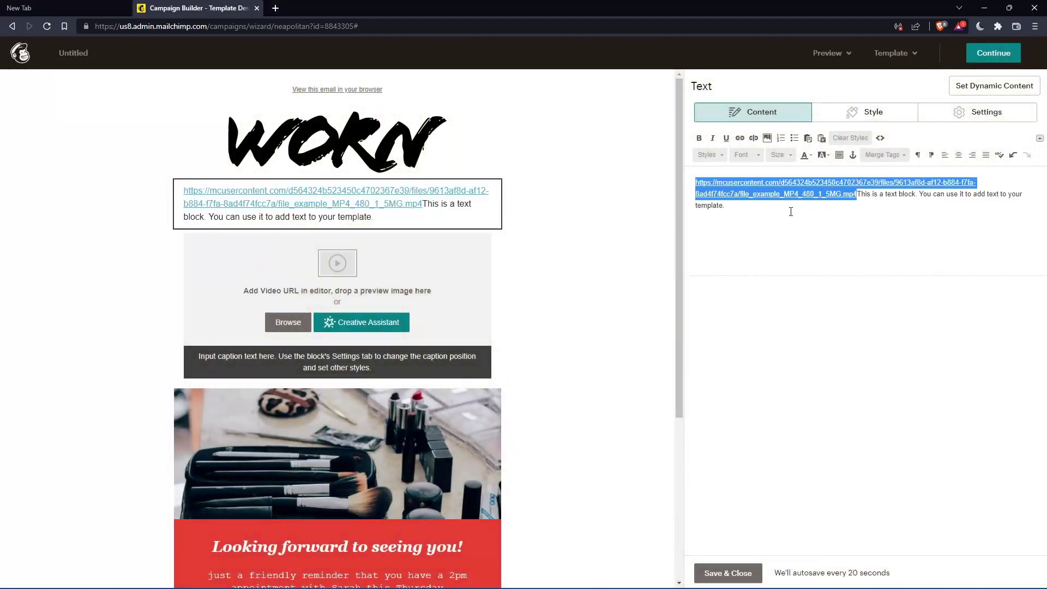
{"action": "left_click_drag", "start_coordinate": [855, 200], "coordinate": [753, 248]}
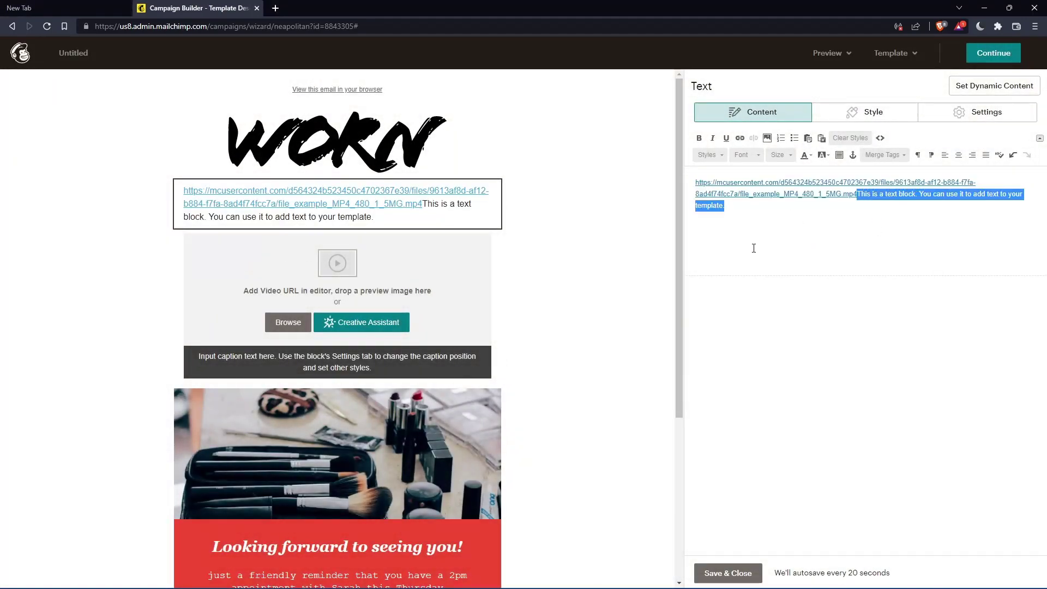
{"action": "key", "text": "BackSpace"}
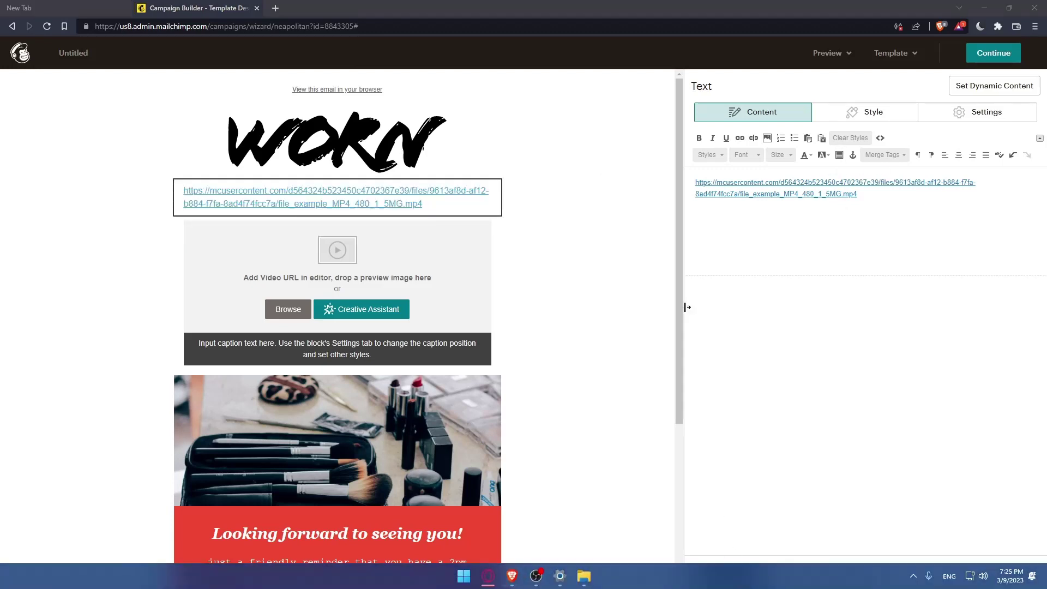
{"action": "left_click", "coordinate": [376, 258]}
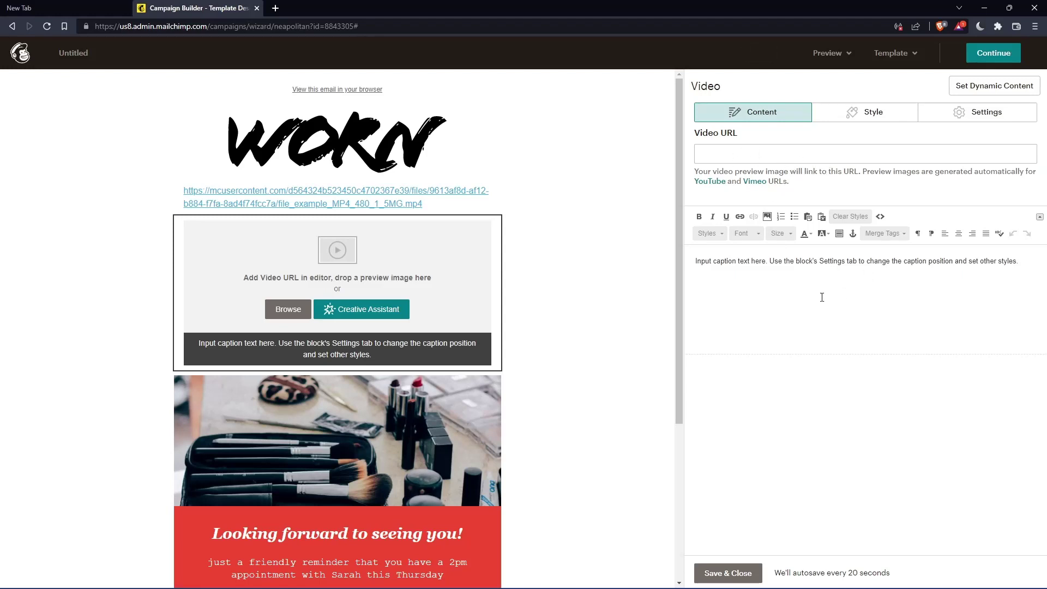
{"action": "left_click", "coordinate": [733, 572]}
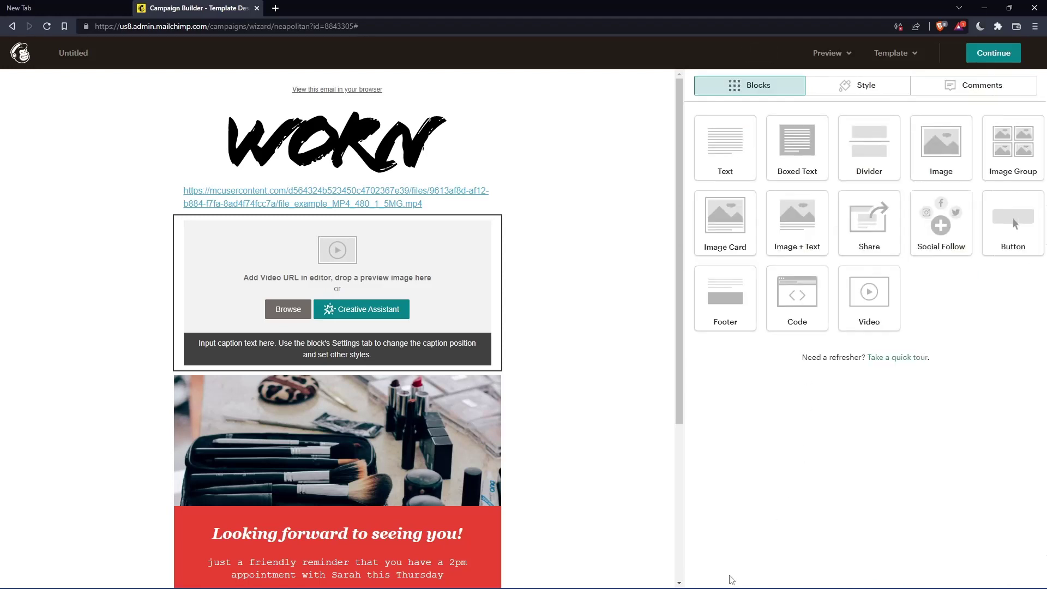